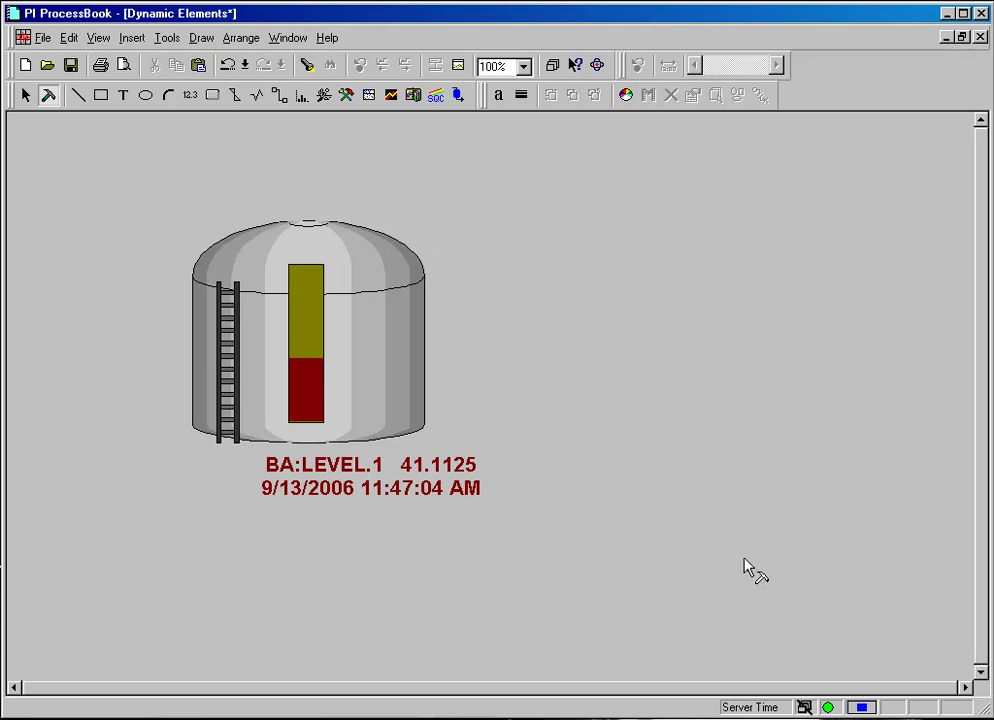
# Step: Pick the Ellipse tool from the drawing toolbar
pyautogui.click(146, 96)
# Step: Draw a blue circle right of the tank, then select that circle
pyautogui.moveTo(446, 346); pyautogui.dragTo(522, 412)
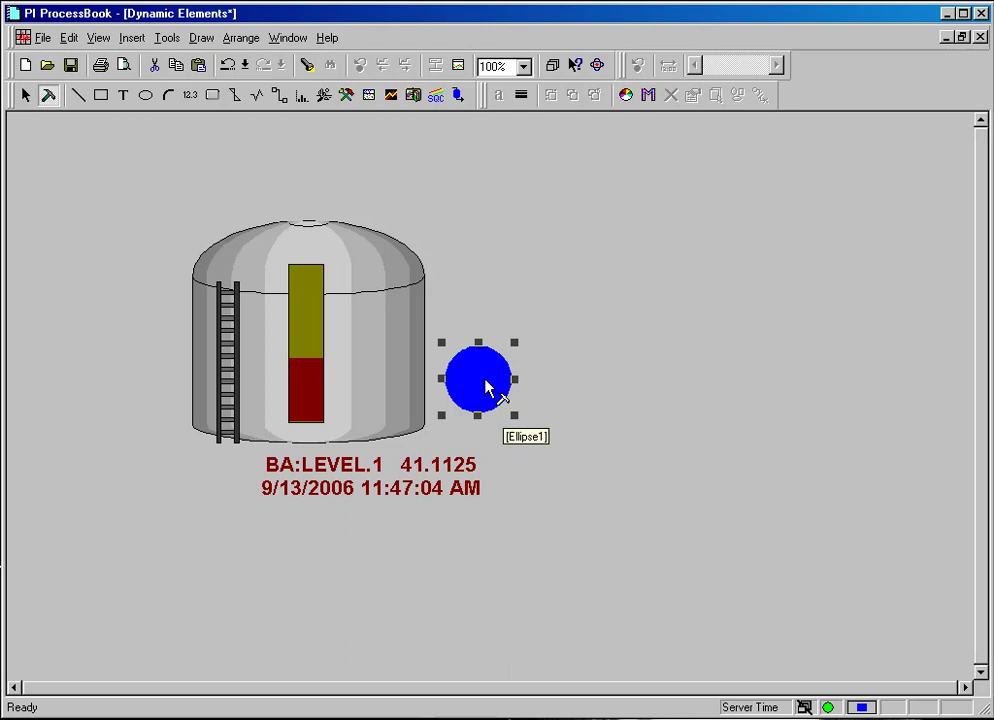
pyautogui.click(403, 478)
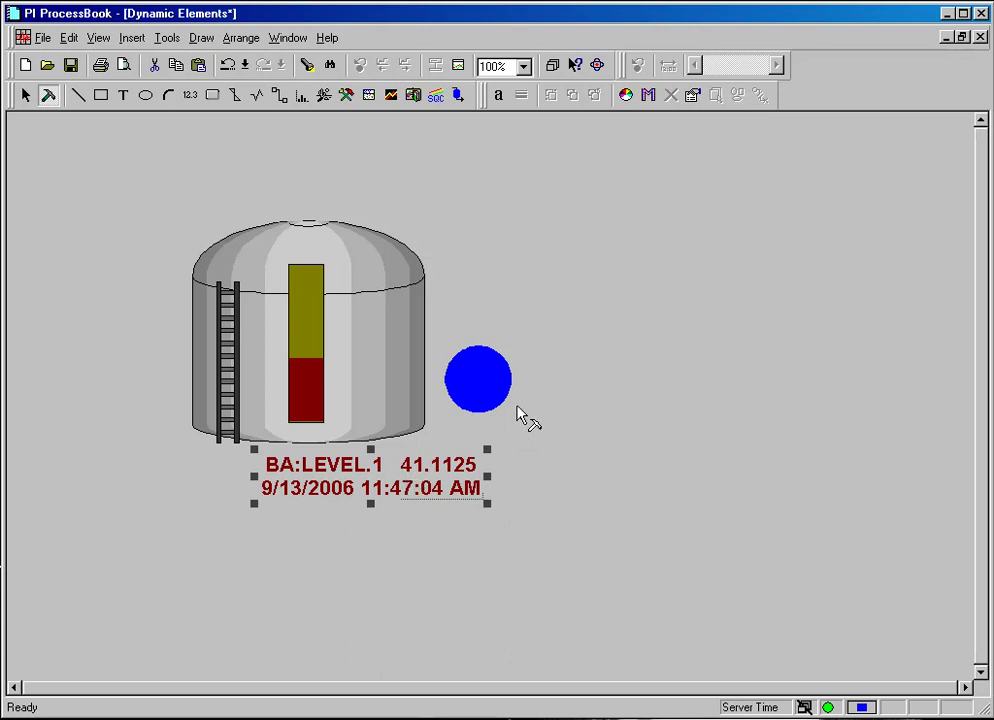
pyautogui.click(488, 388)
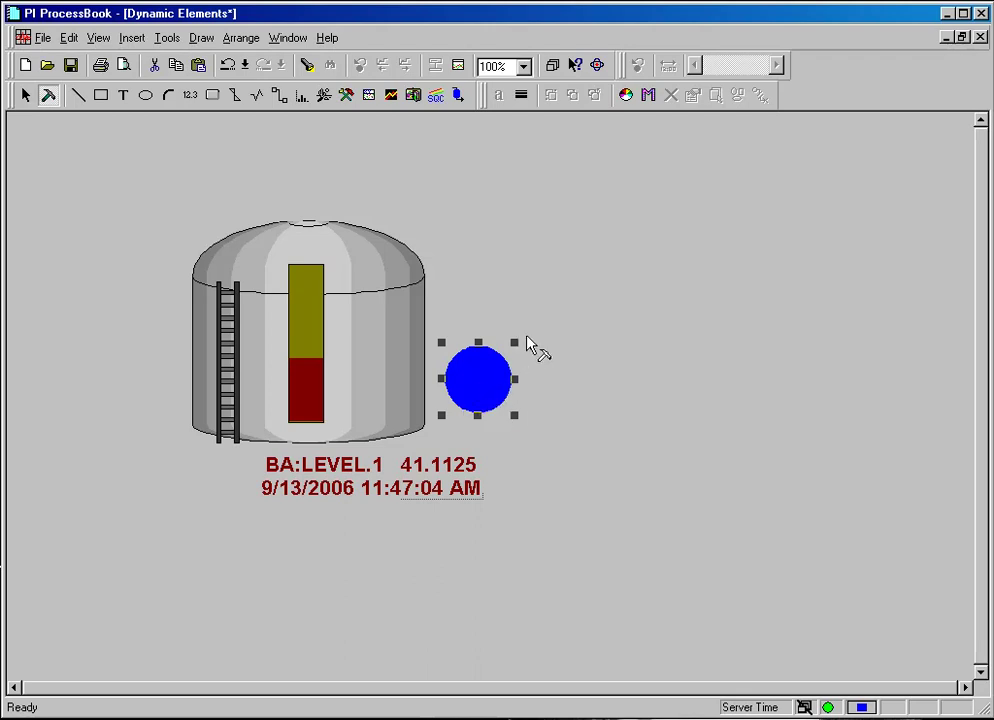
pyautogui.click(649, 97)
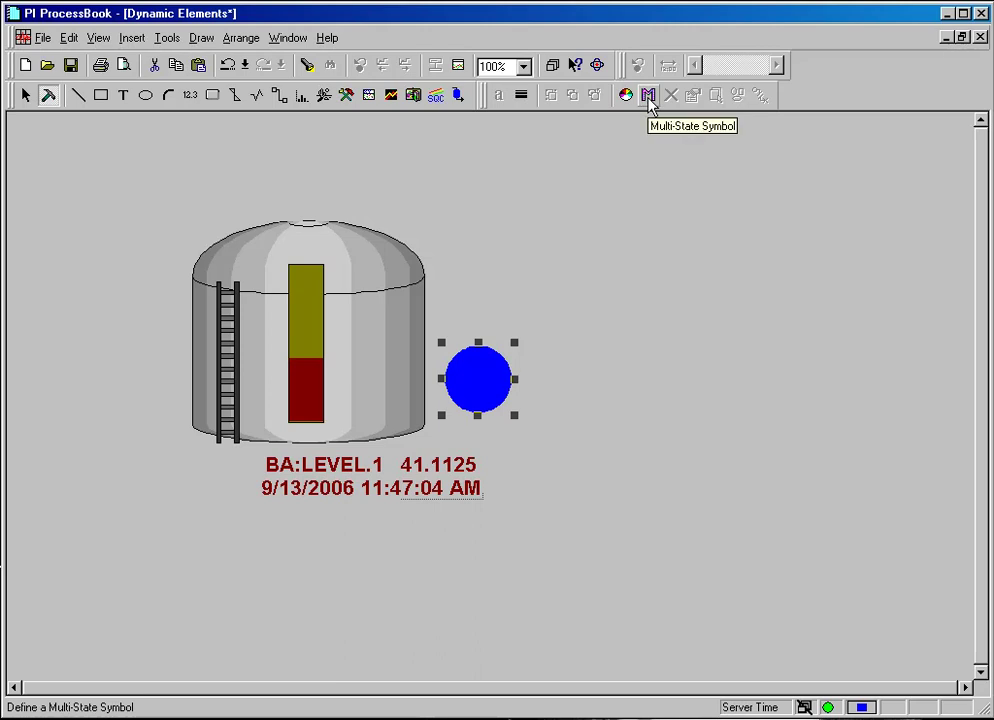
# Step: Open Edit > Multi-State for the circle and run a Tag Search for level tags
pyautogui.click(69, 38)
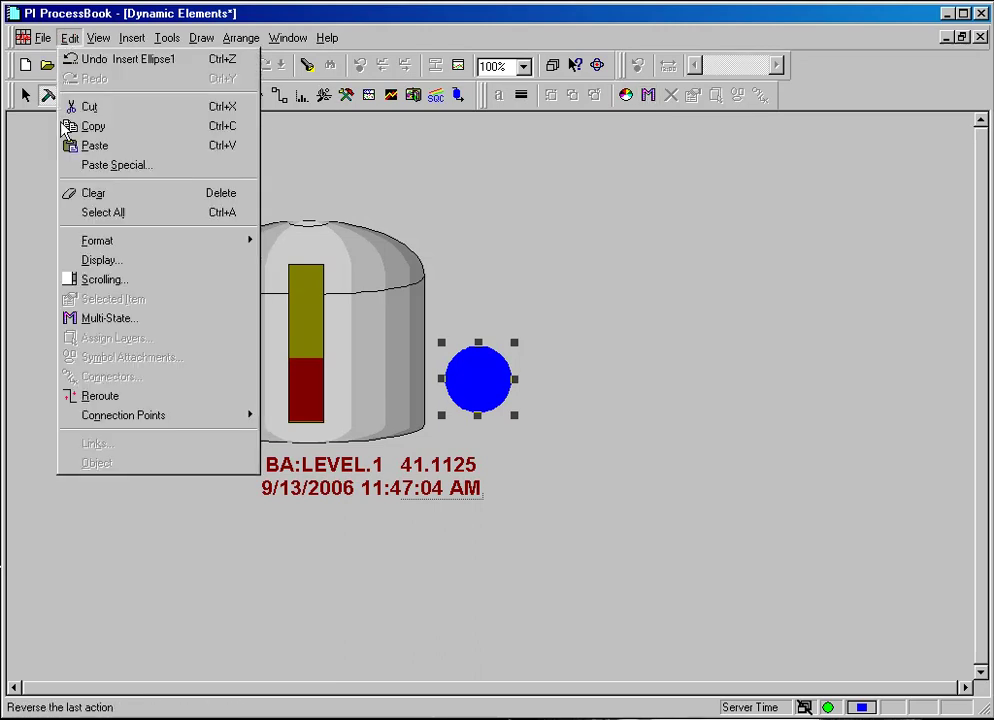
pyautogui.click(108, 318)
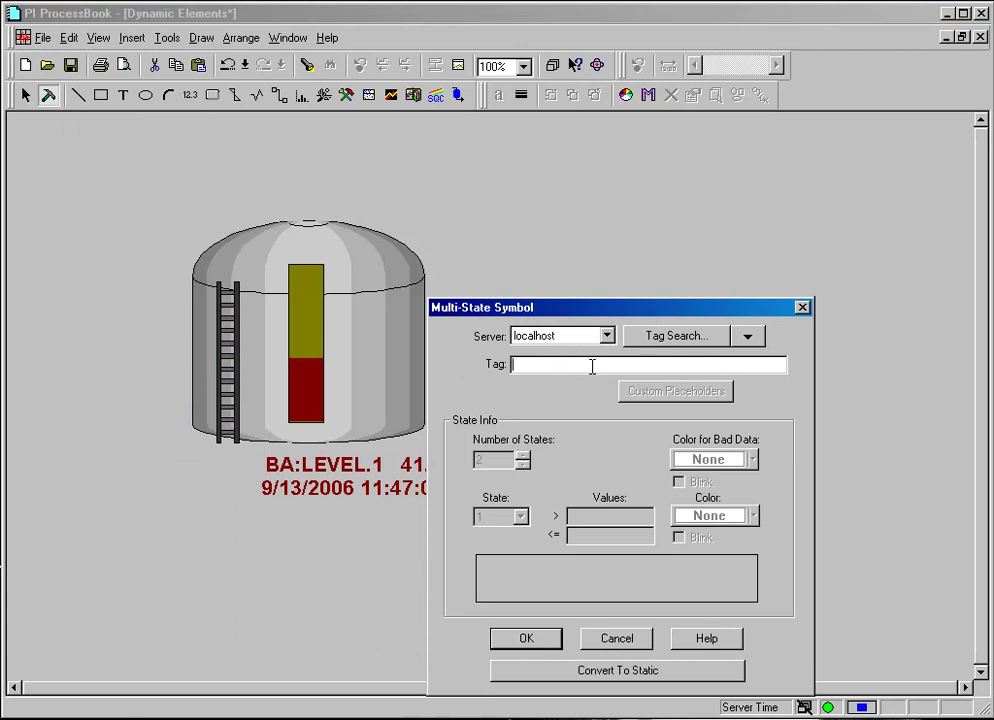
pyautogui.click(657, 337)
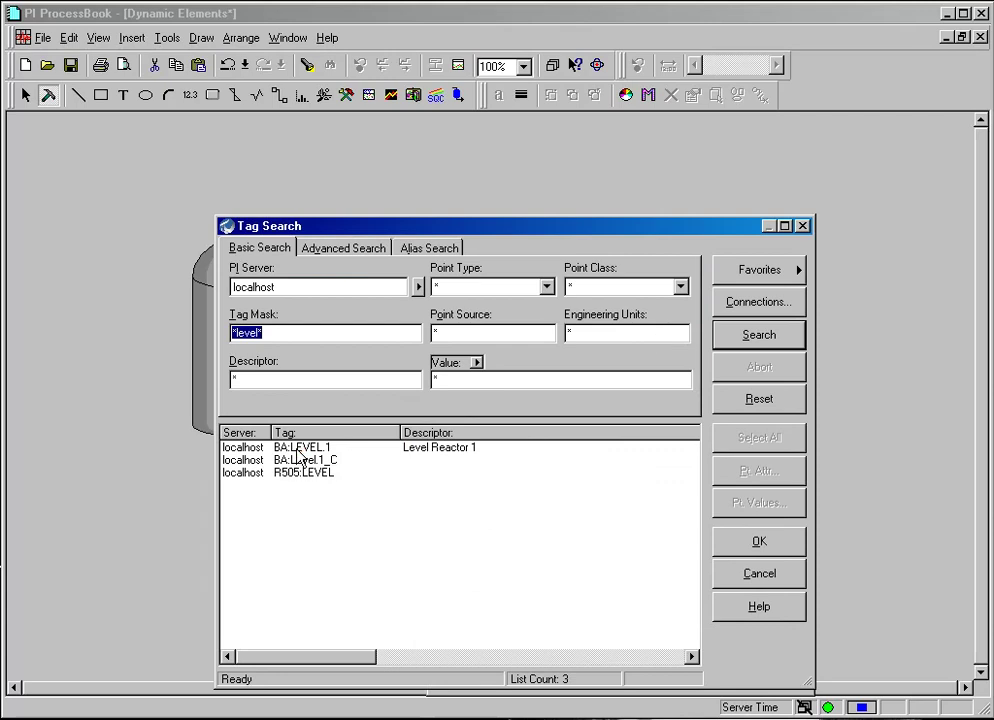
# Step: Choose BA:LEVEL.1 from the search results as the circle's linked tag
pyautogui.click(296, 449)
pyautogui.click(759, 541)
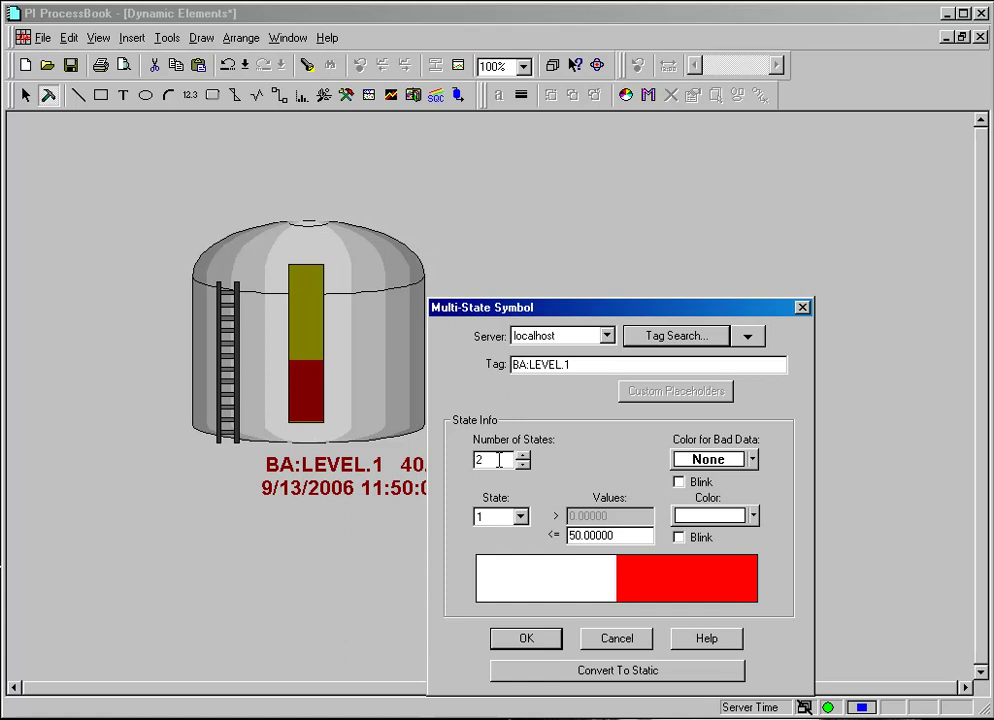
pyautogui.click(522, 455)
pyautogui.click(522, 455)
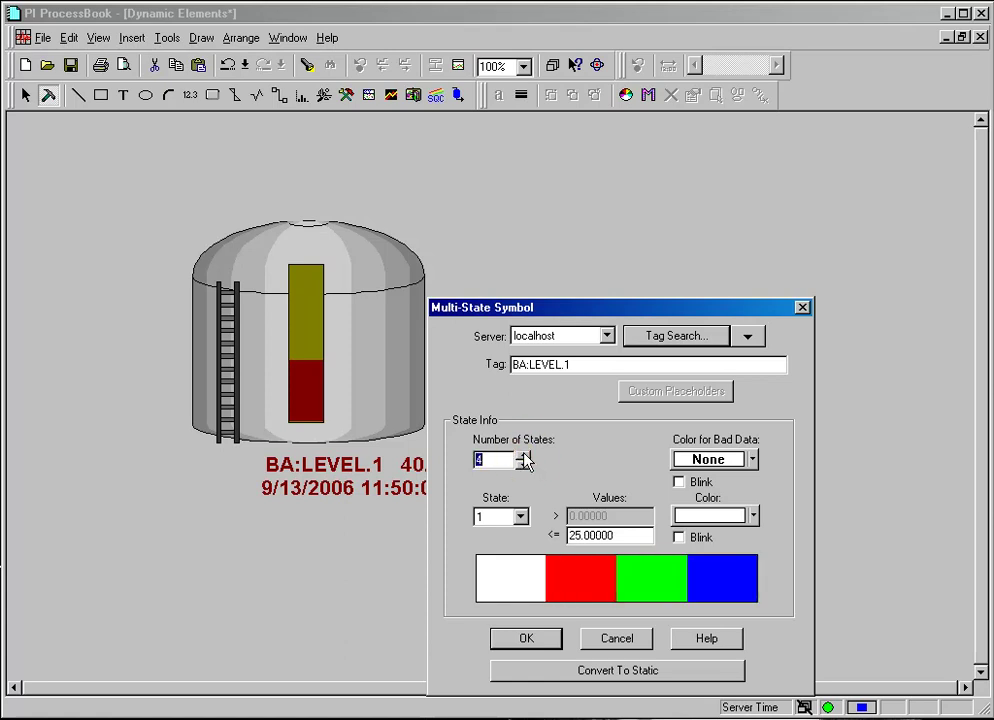
pyautogui.click(522, 455)
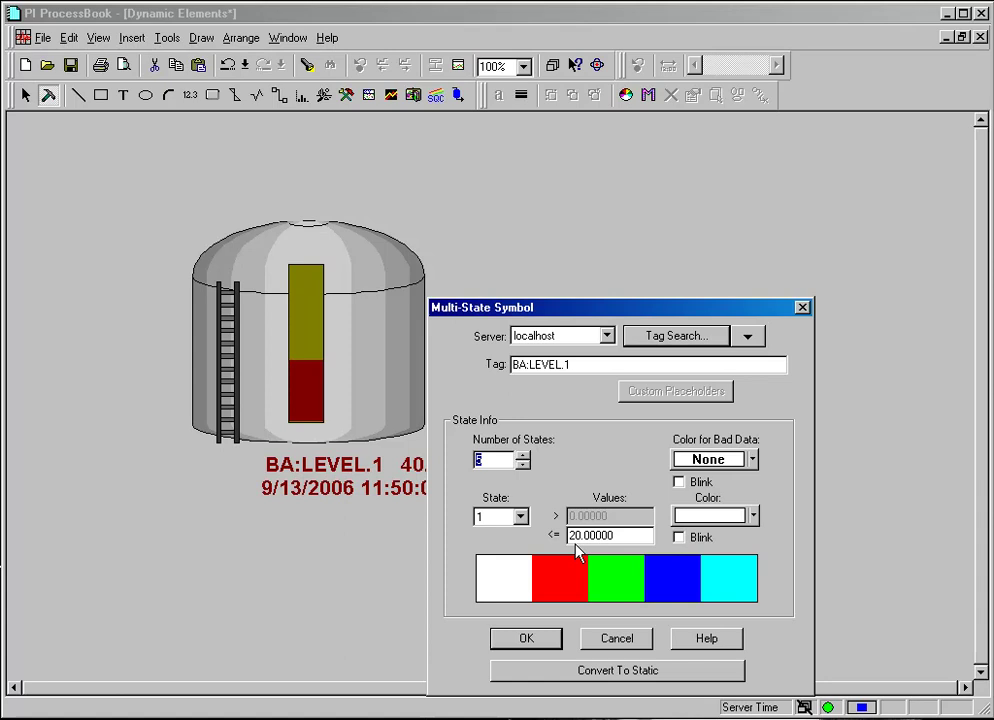
pyautogui.click(523, 466)
pyautogui.click(523, 466)
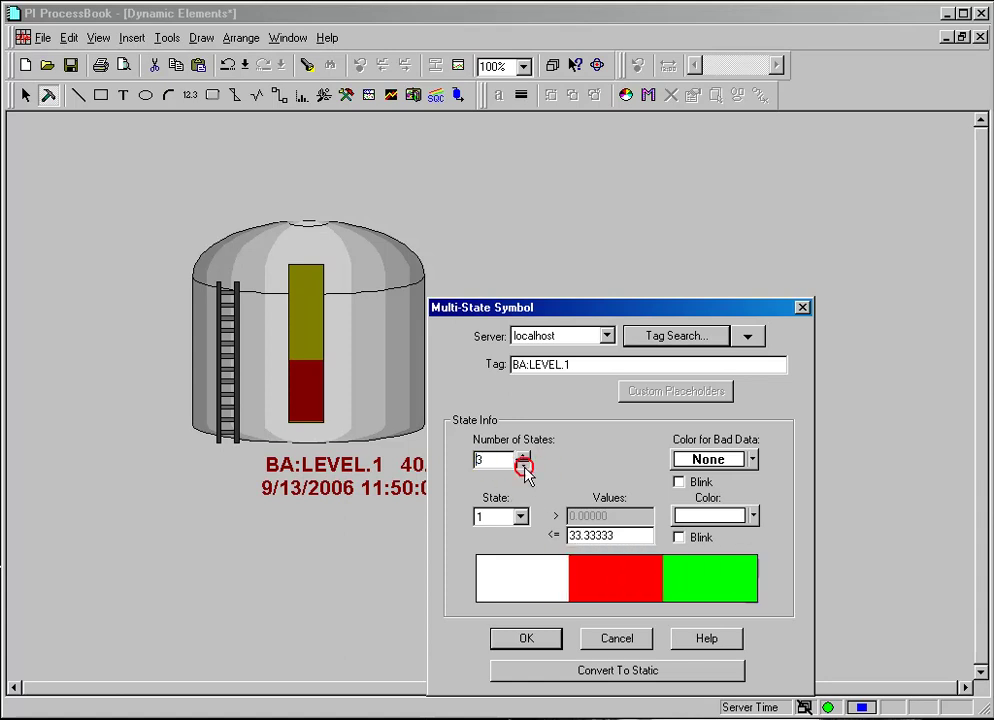
pyautogui.click(523, 466)
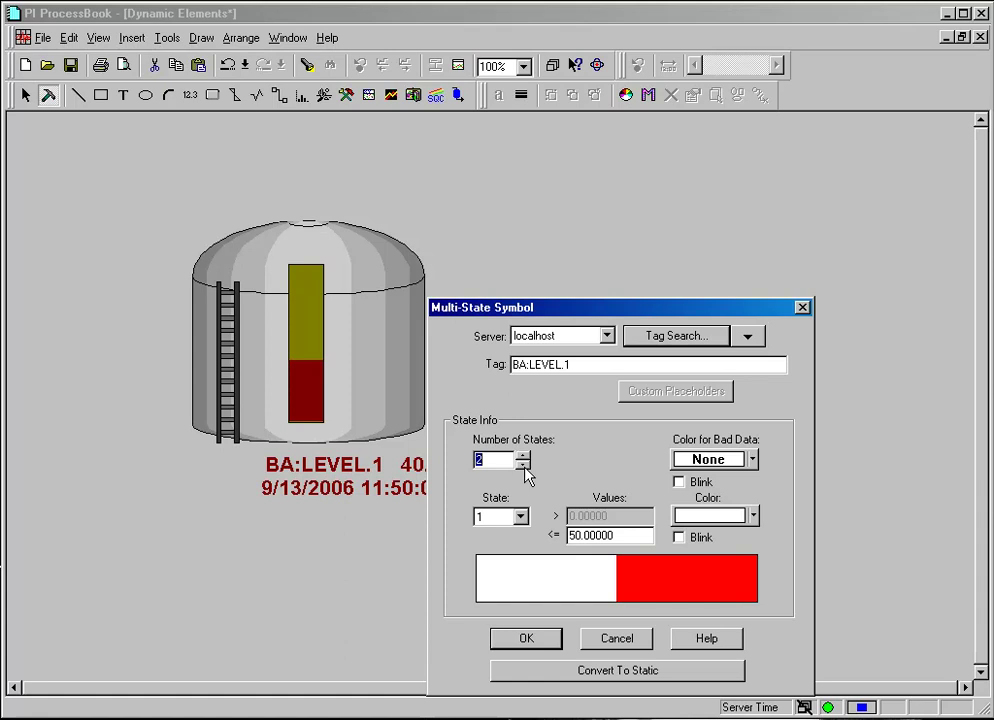
# Step: Give state 1 an upper limit of 10, red colour and blinking
pyautogui.click(561, 536)
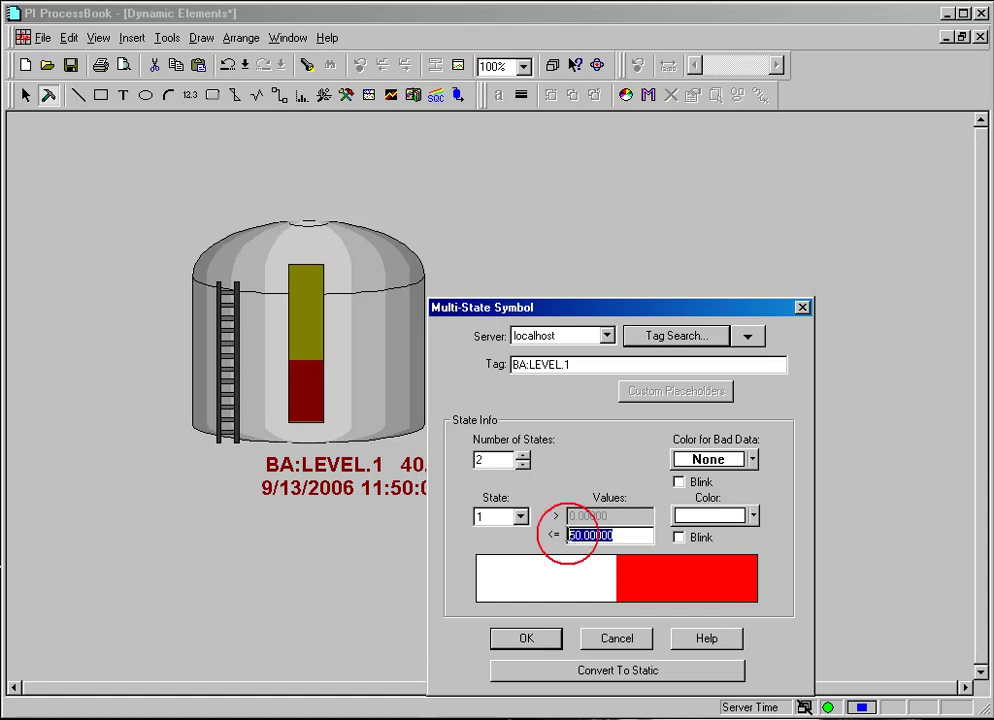
pyautogui.write('10')
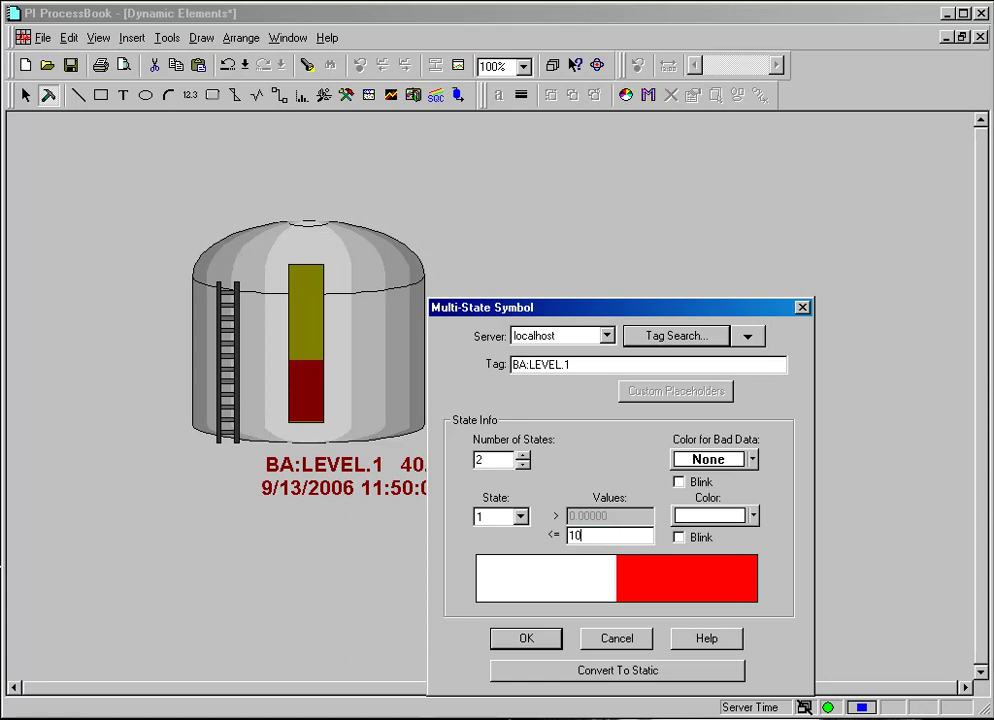
pyautogui.press('Tab')
pyautogui.click(754, 516)
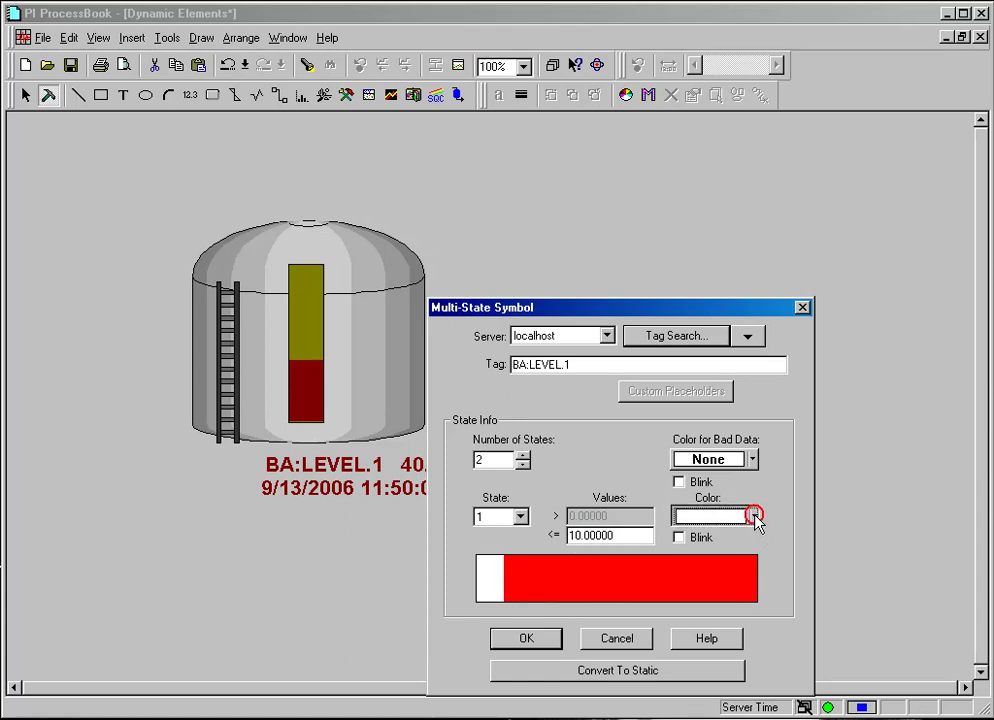
pyautogui.click(715, 545)
pyautogui.click(680, 540)
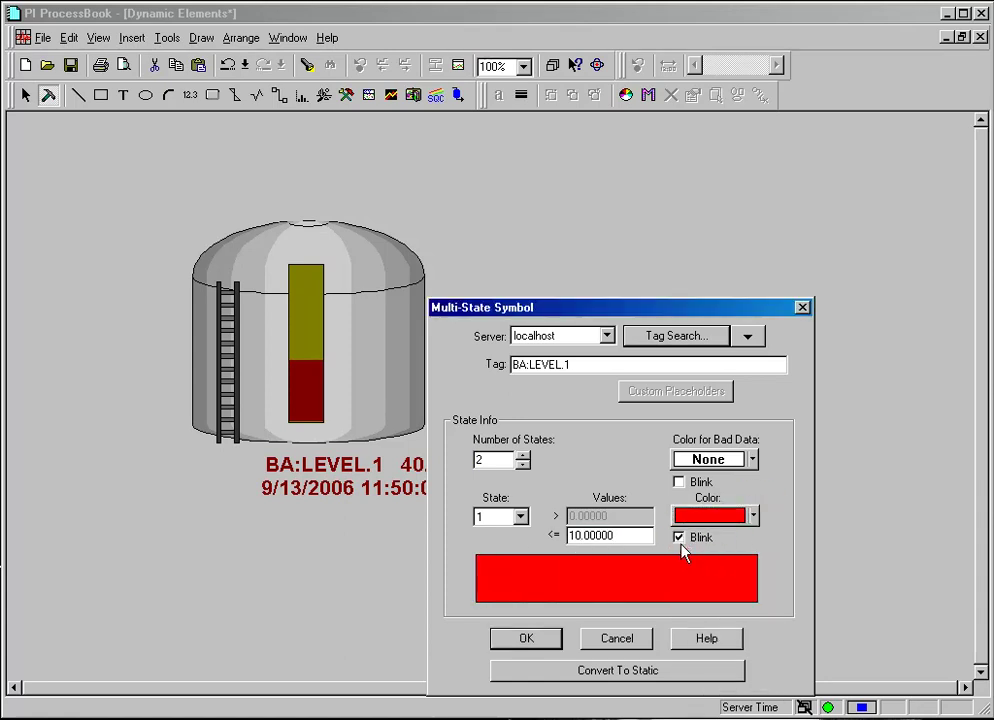
# Step: Make state 2 dark green and apply the multi-state settings
pyautogui.click(519, 517)
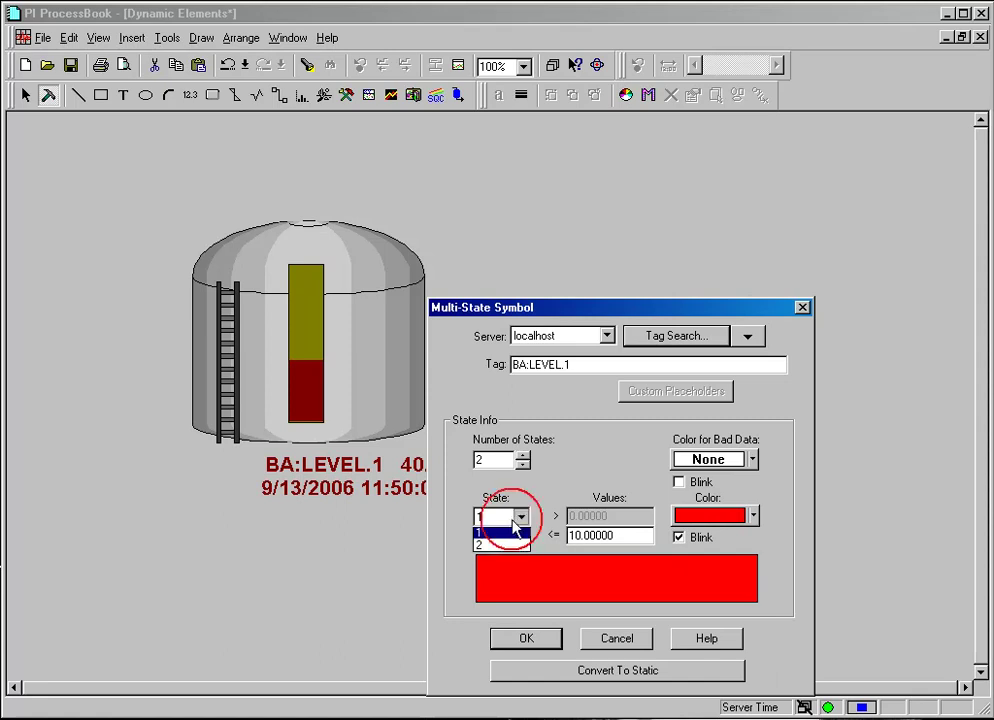
pyautogui.click(501, 547)
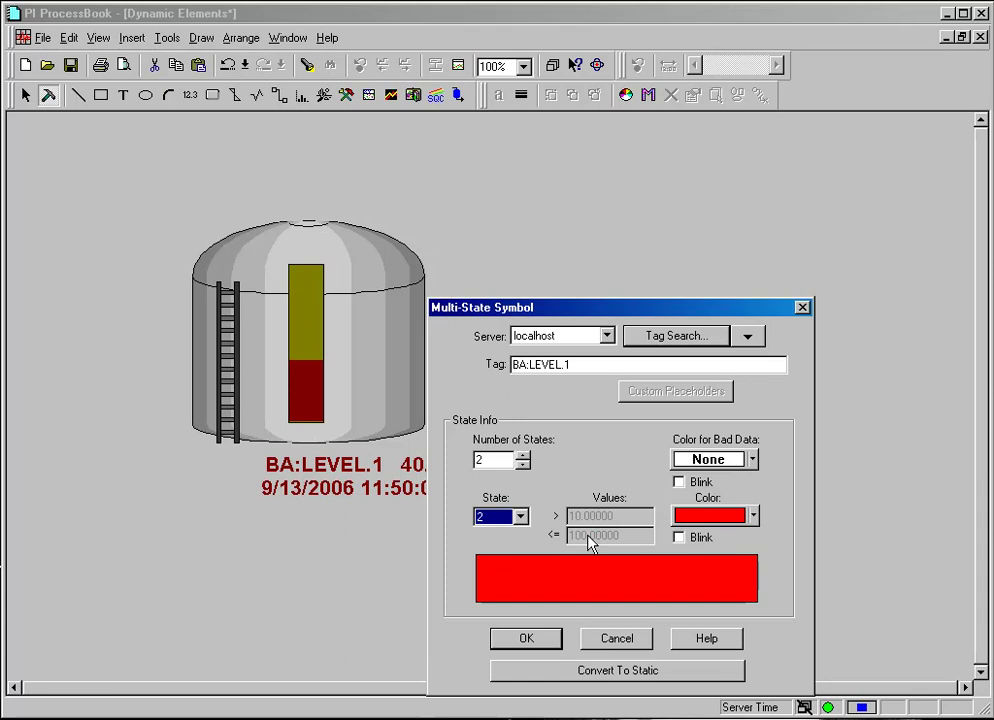
pyautogui.click(752, 516)
pyautogui.click(734, 592)
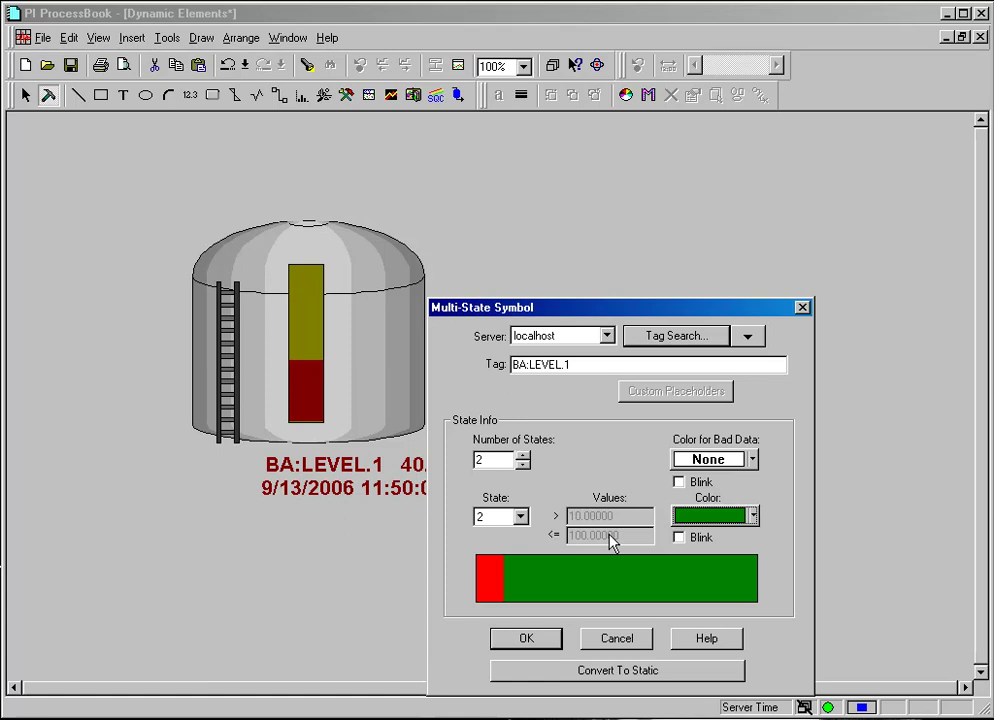
pyautogui.click(541, 643)
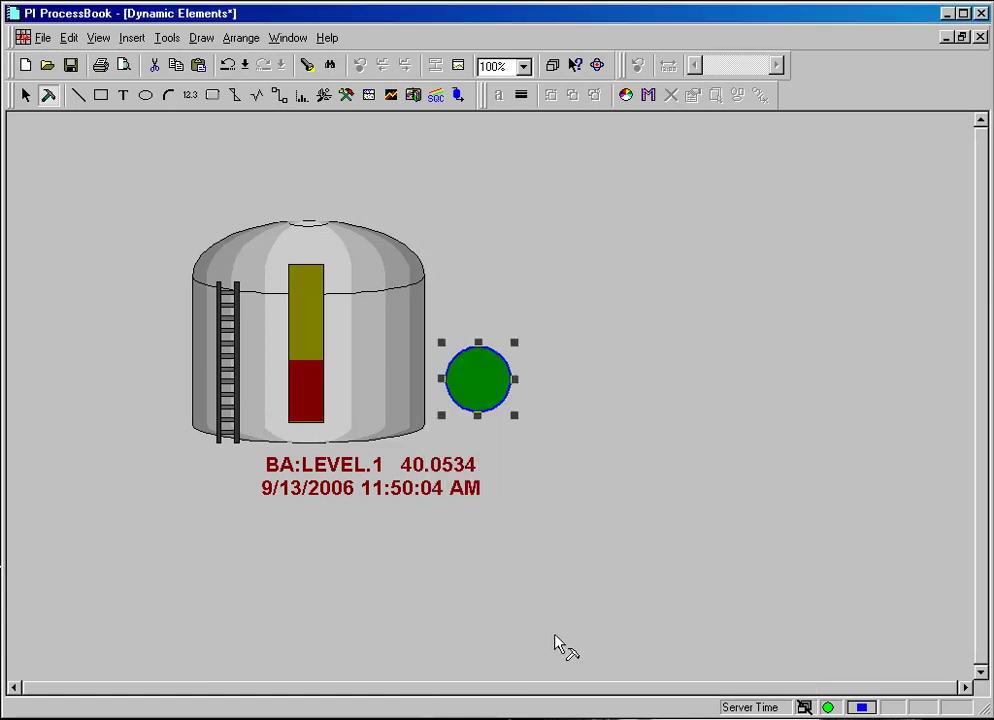
# Step: Clear the selection and put the display into Run mode to watch BA:LEVEL.1 live
pyautogui.click(548, 477)
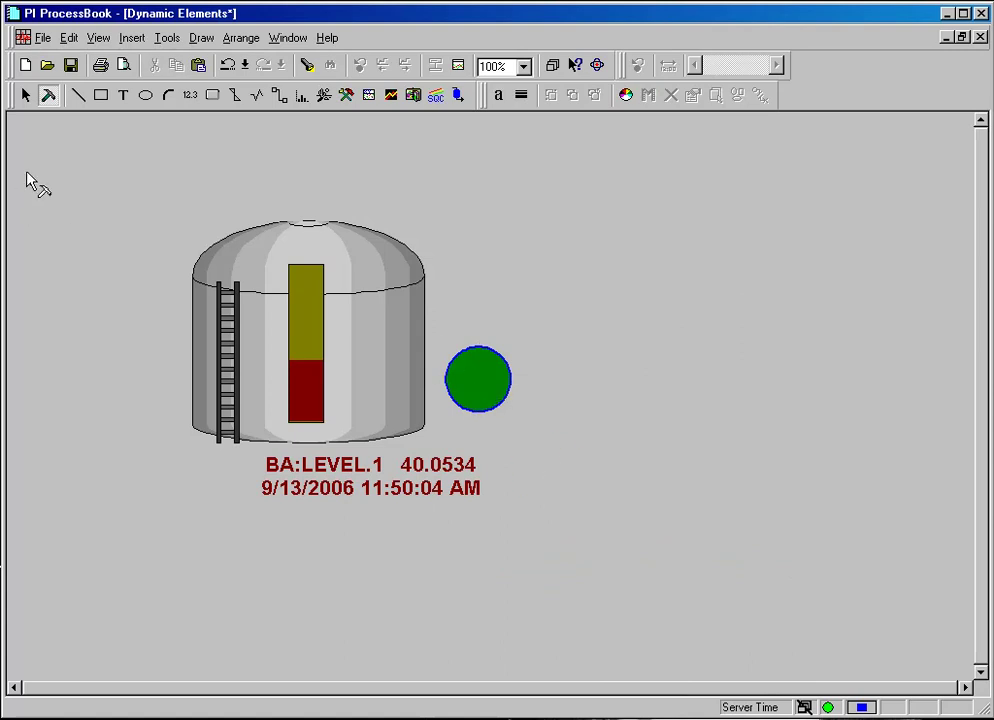
pyautogui.click(26, 94)
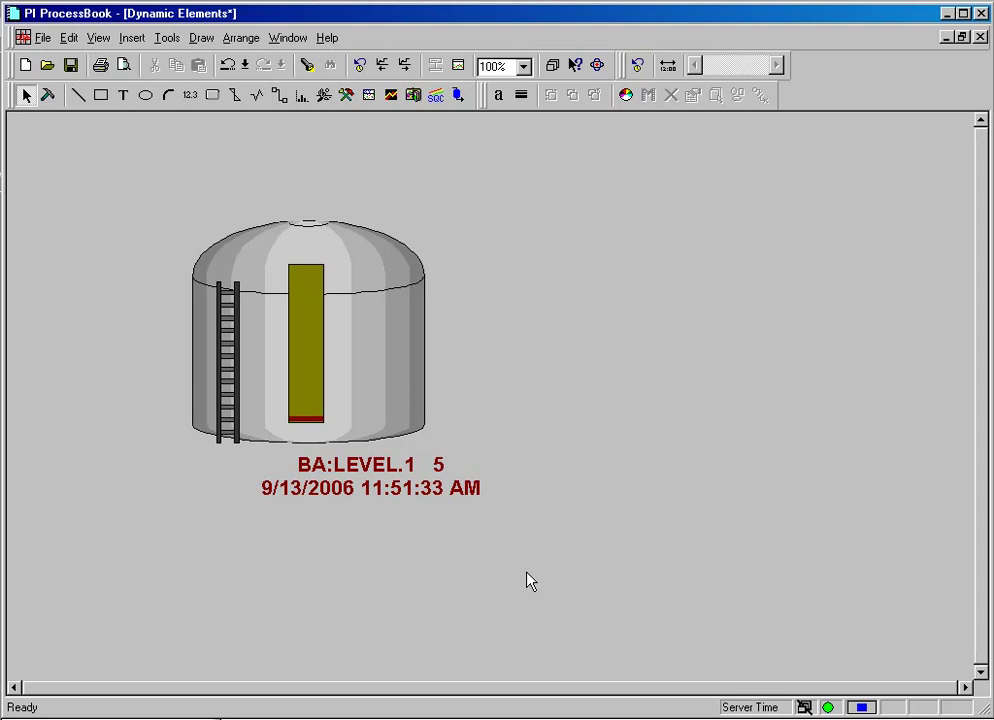
pyautogui.click(443, 478)
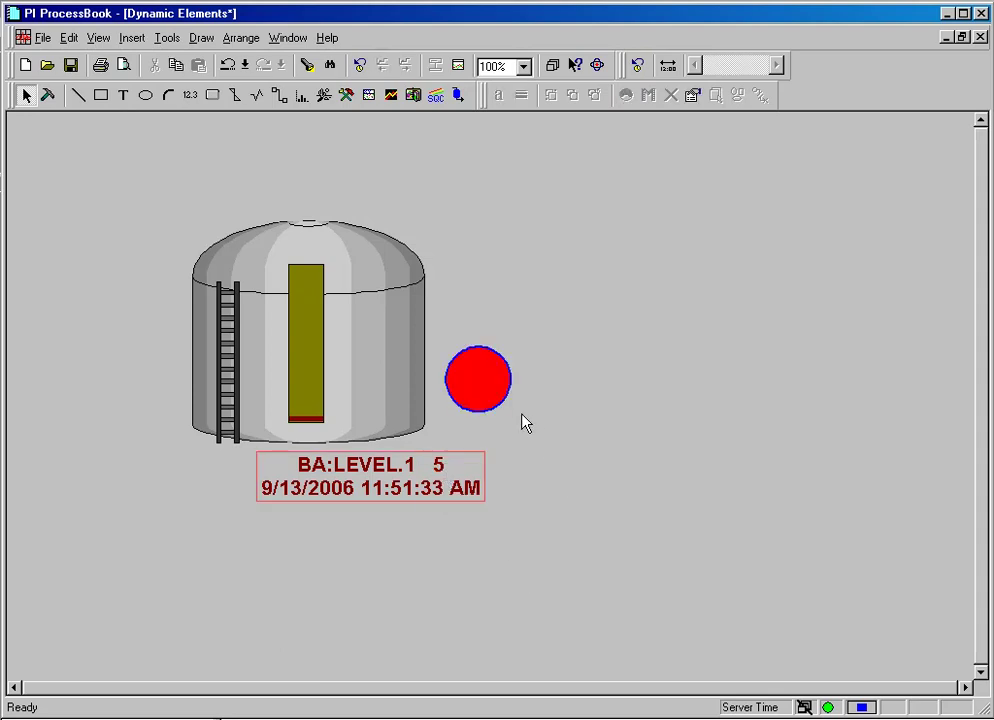
# Step: Read the circle's state tooltip while it blinks red, then clear the selection
pyautogui.moveTo(506, 406)
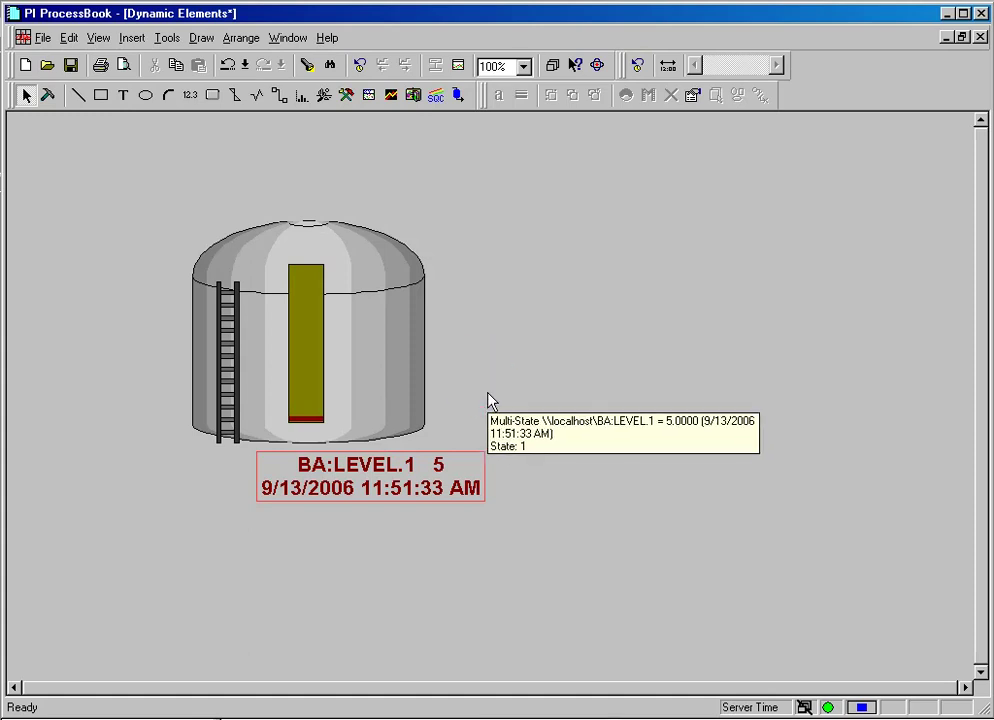
pyautogui.click(630, 498)
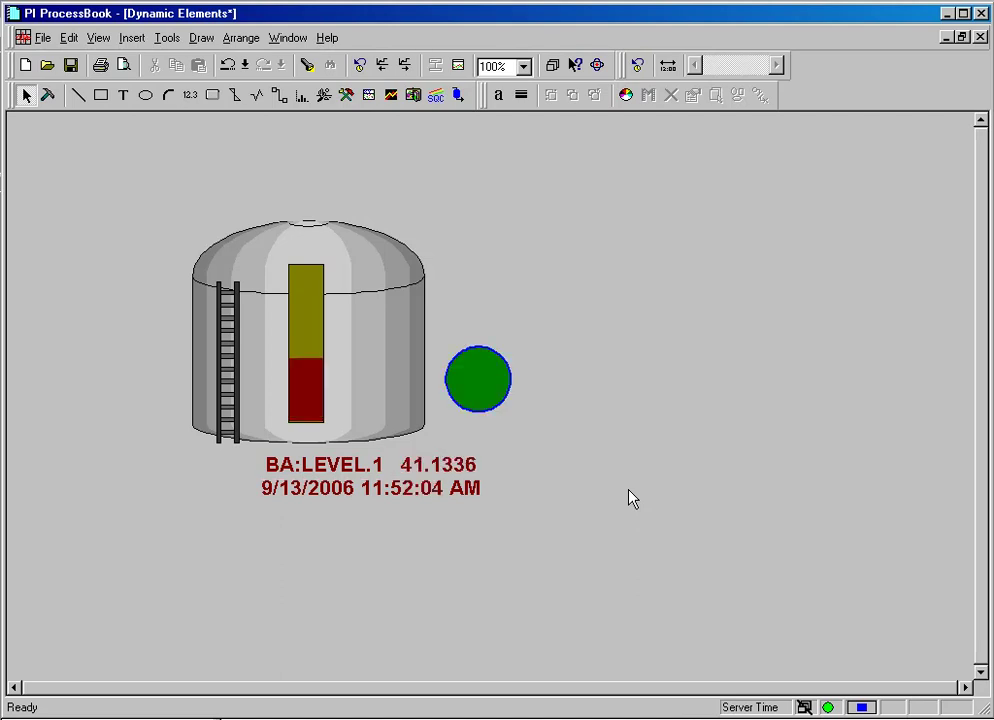
pyautogui.click(421, 470)
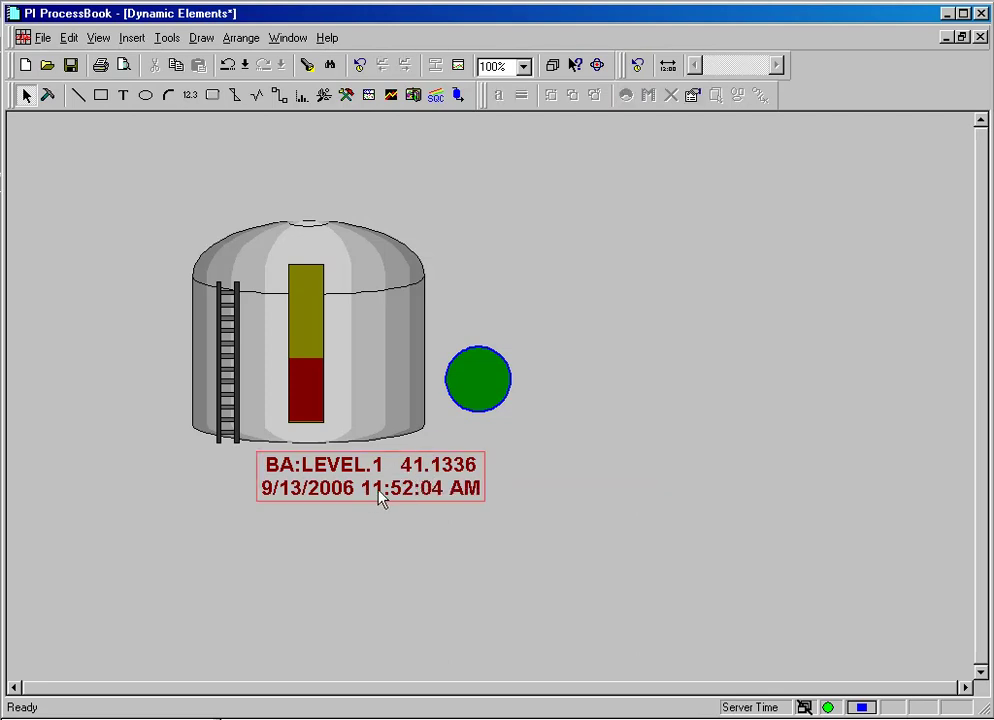
# Step: Switch back to Build mode and close the value readout's Multi-State settings unchanged
pyautogui.click(47, 95)
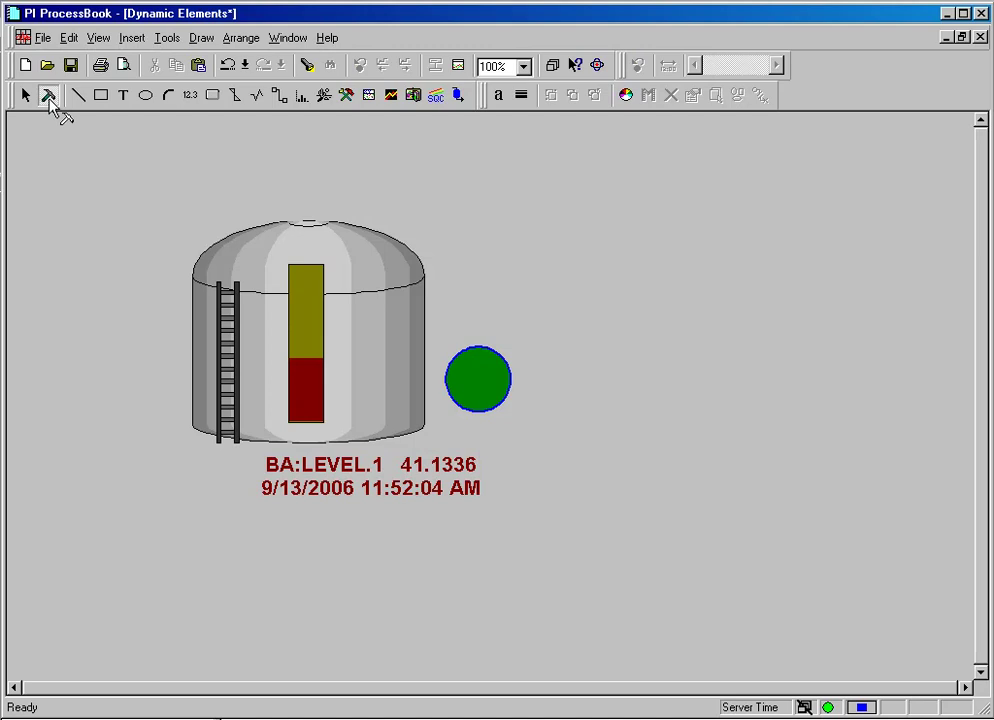
pyautogui.click(409, 467)
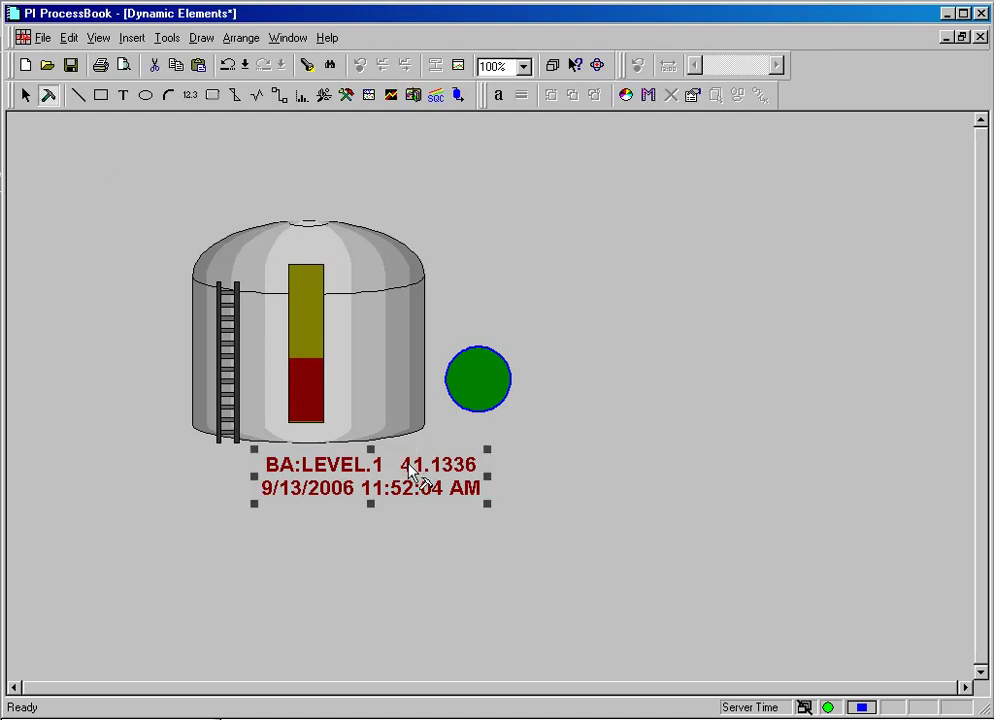
pyautogui.click(648, 95)
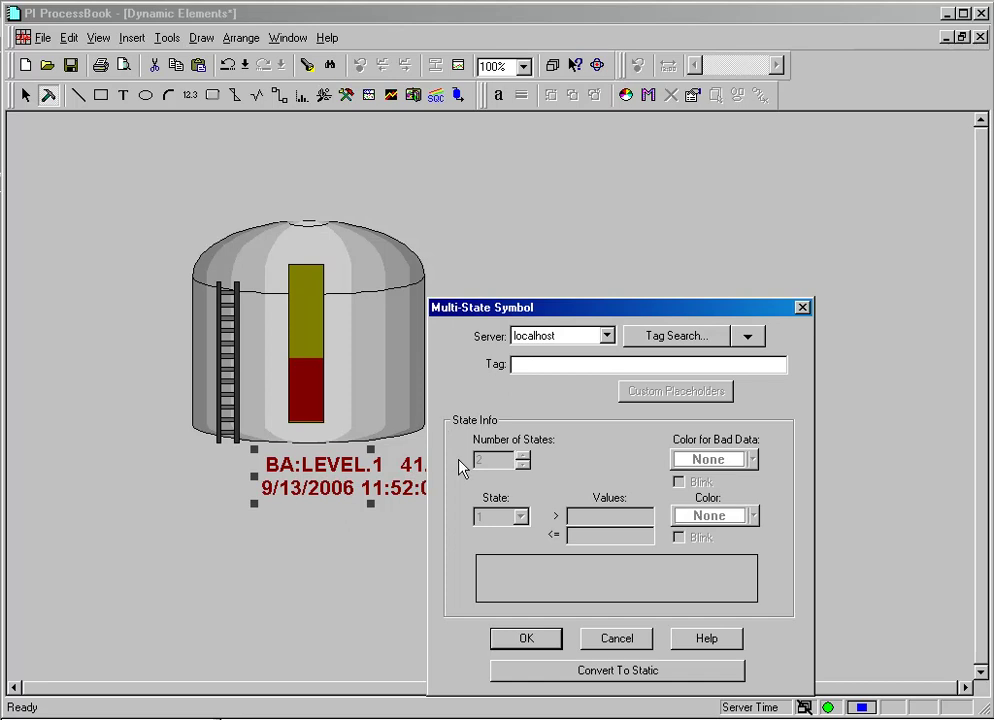
pyautogui.click(802, 308)
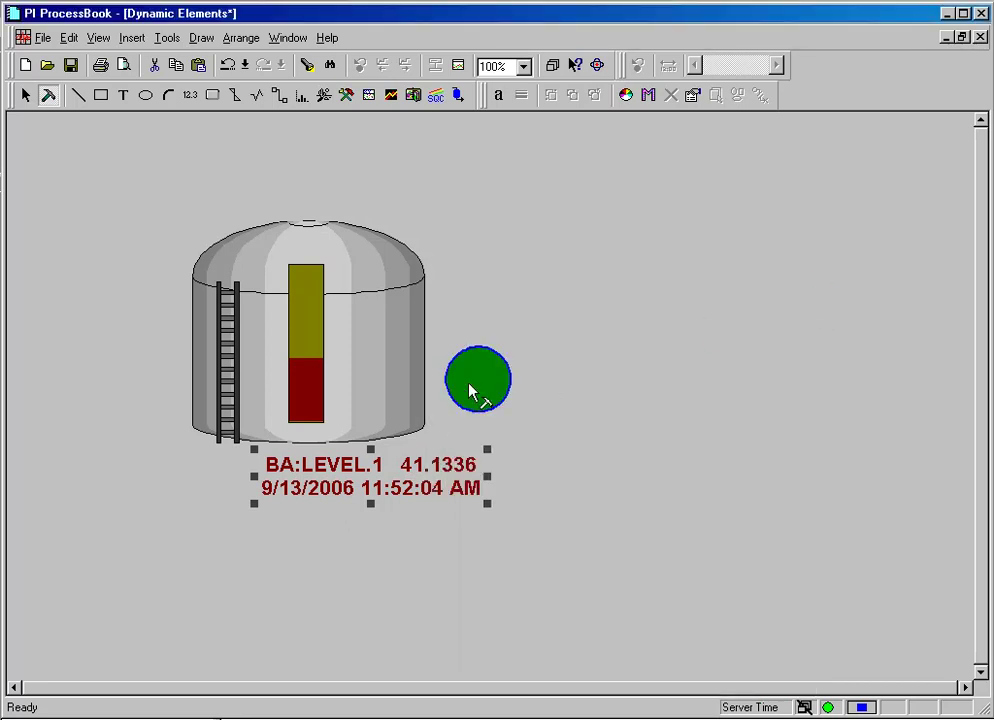
pyautogui.click(557, 361)
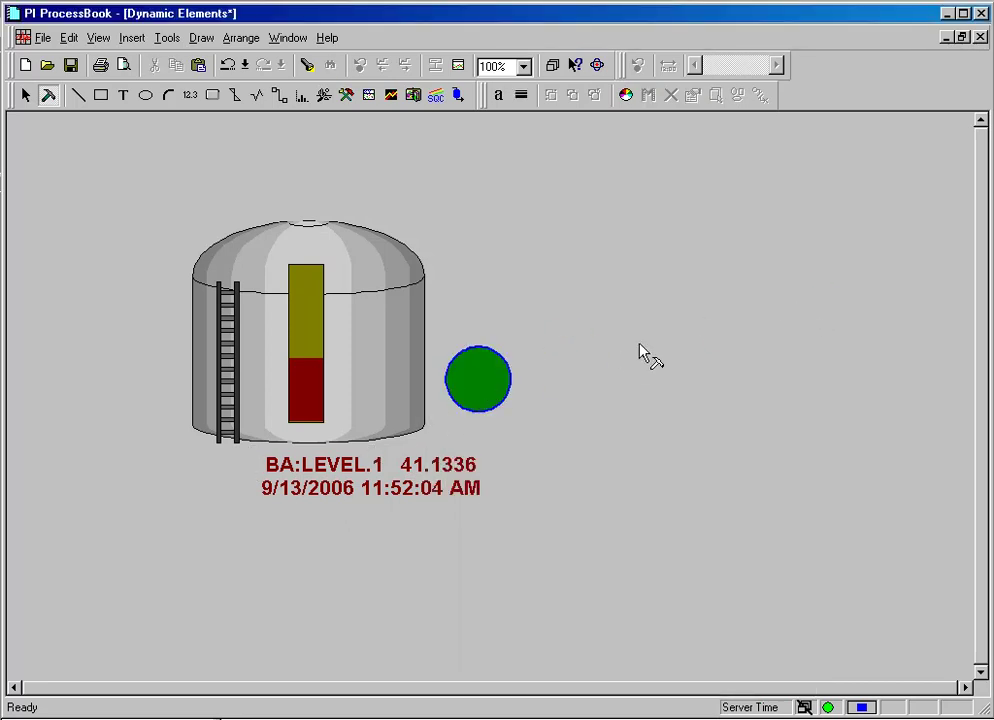